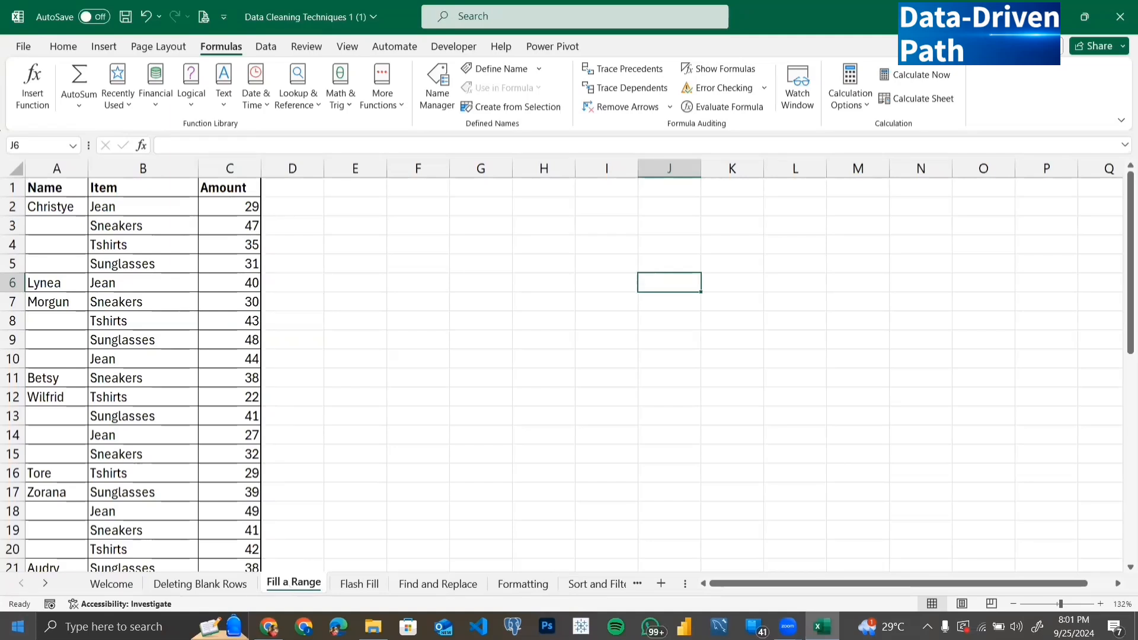
- Examine how the names in column A relate to their items and the blank cells beneath them in rows 2 to 10
left_click(140, 243)
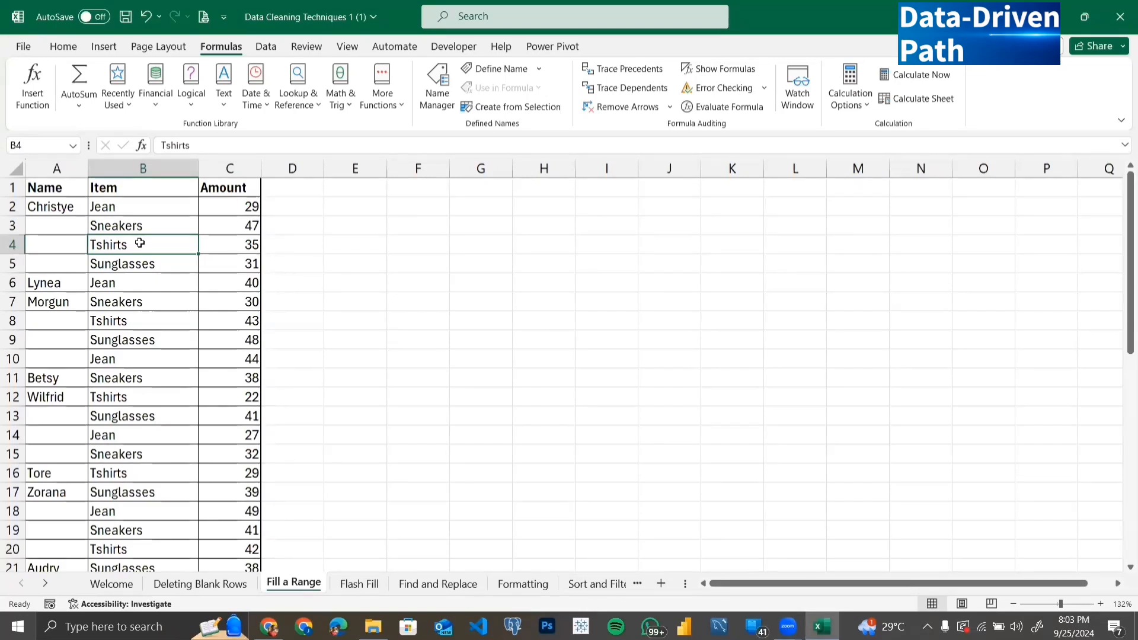
left_click(51, 203)
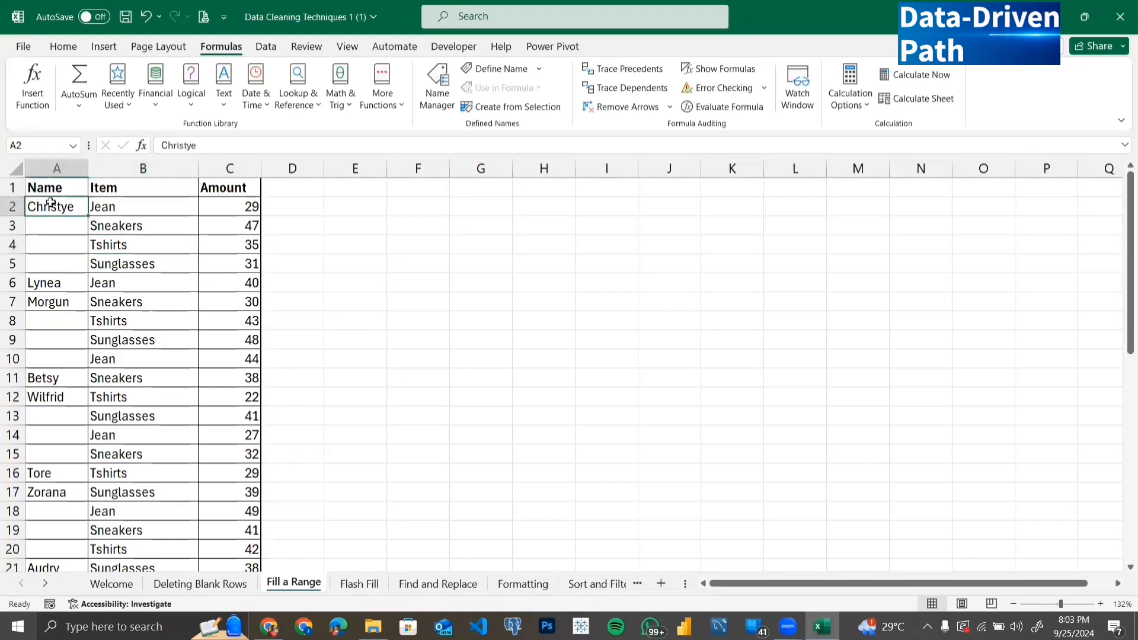
left_click_drag(91, 207, 122, 264)
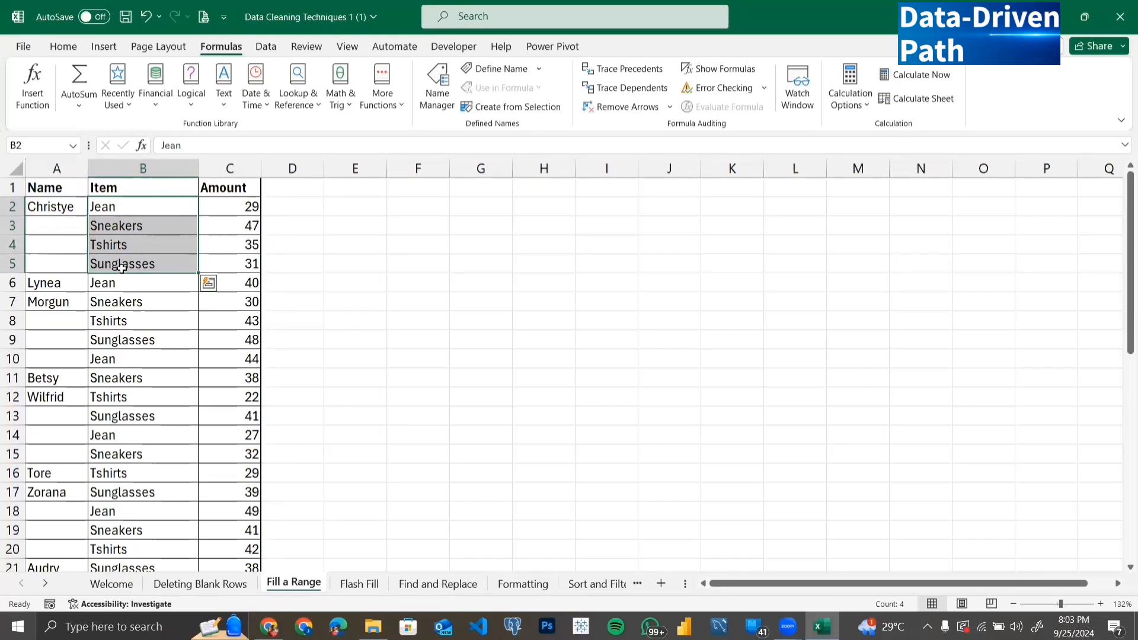
left_click_drag(51, 224, 53, 283)
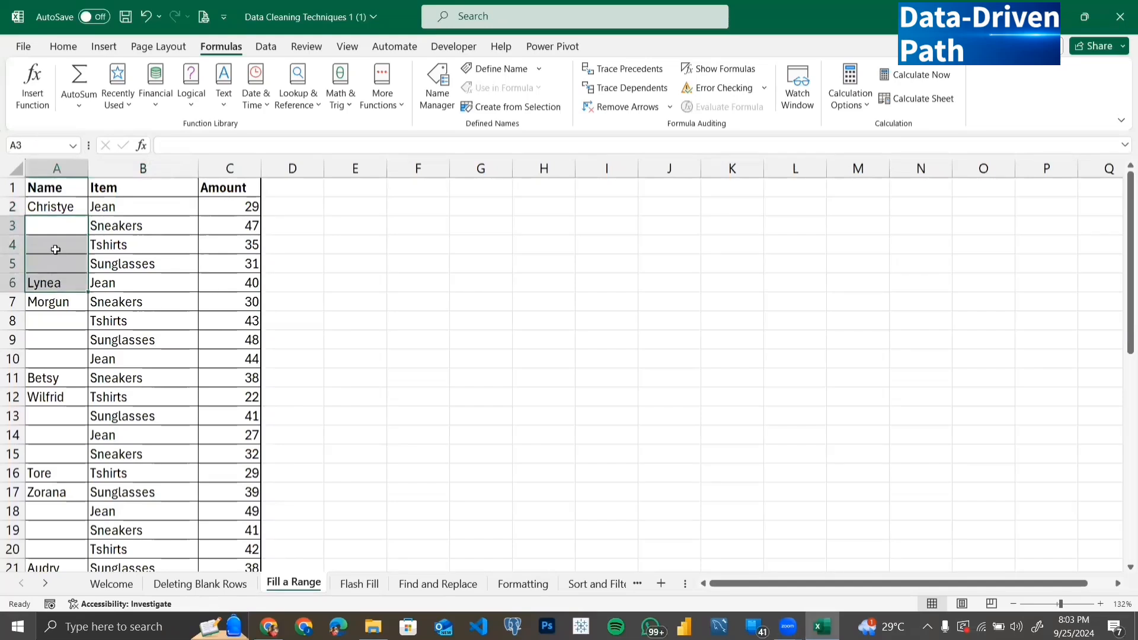
left_click(63, 207)
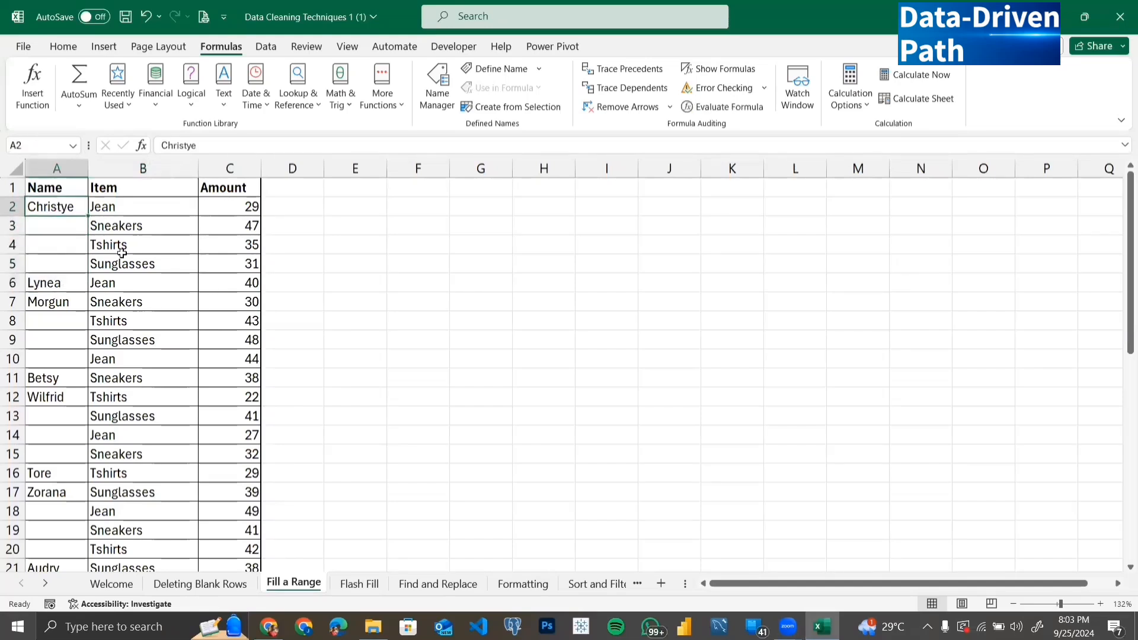
left_click_drag(63, 207, 134, 260)
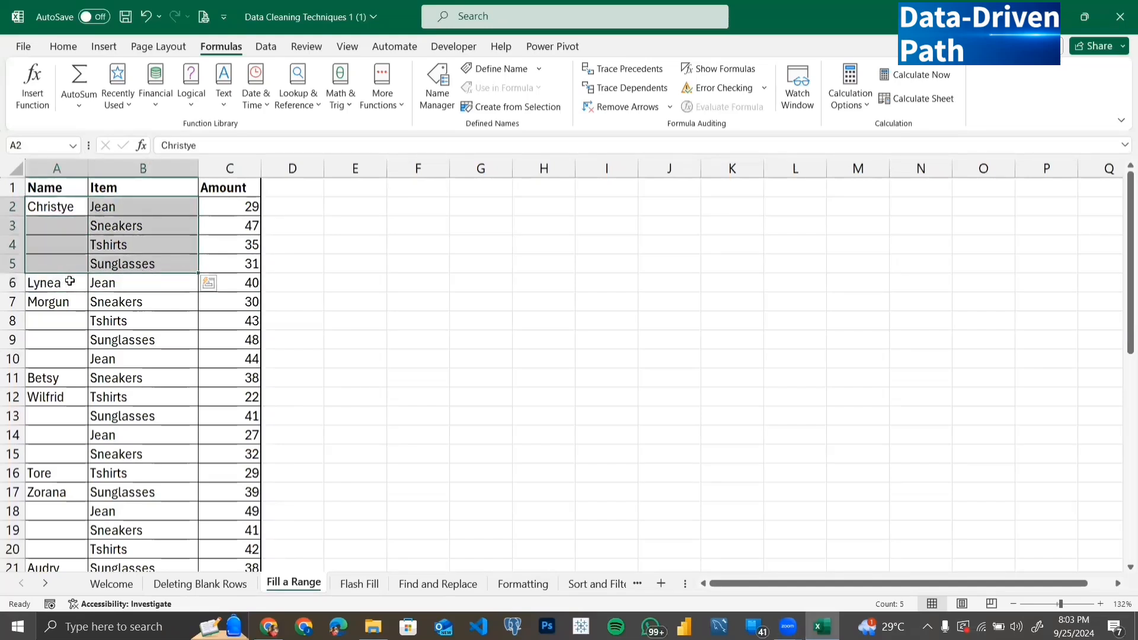
left_click(73, 285)
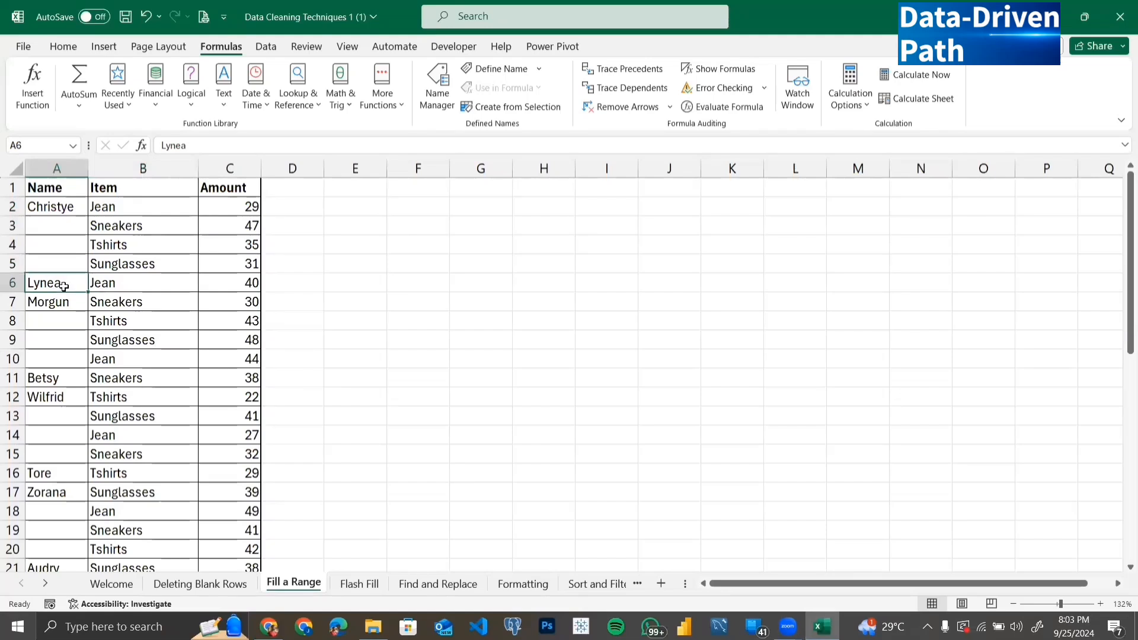
left_click(142, 286)
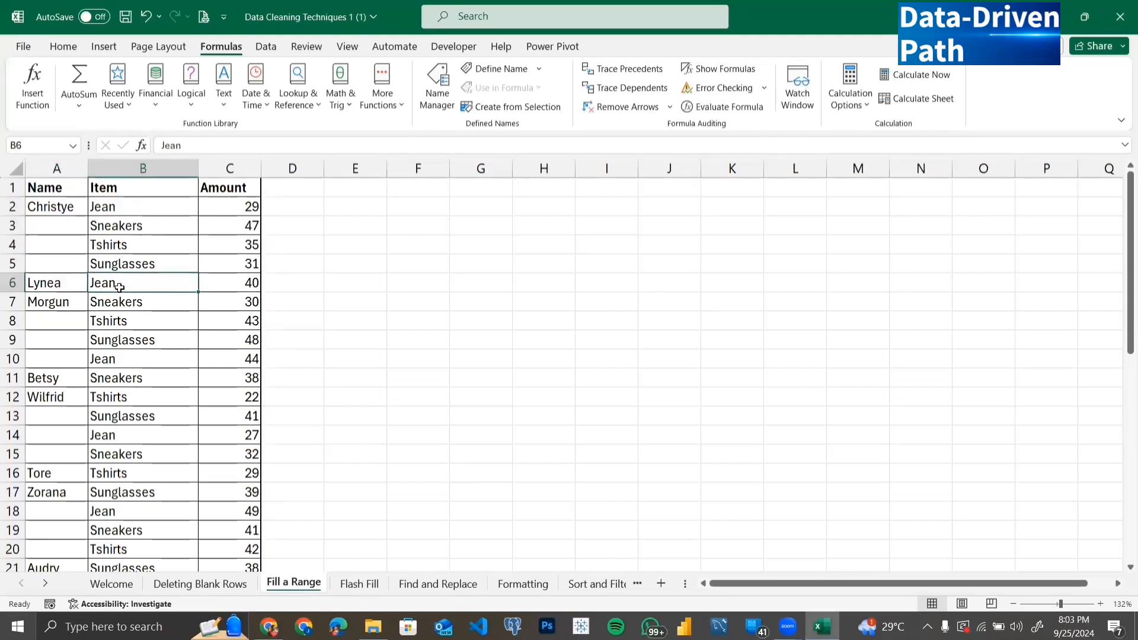
left_click_drag(77, 303, 128, 354)
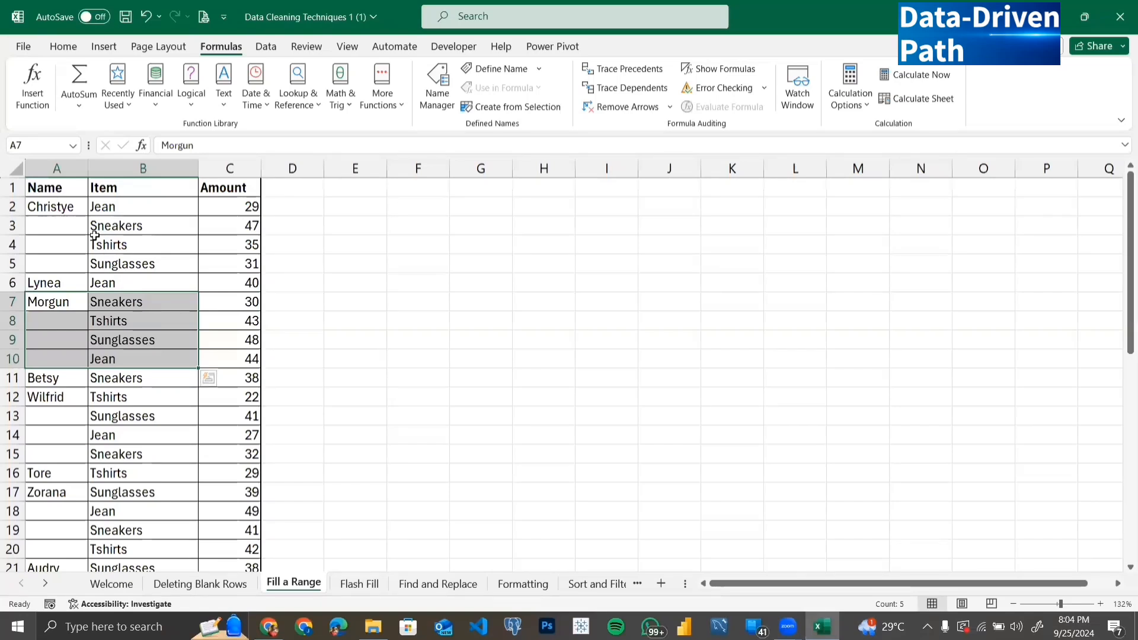
- Merge and center cells A2:A5 in the Name column and middle-align the name vertically
left_click(57, 209)
left_click_drag(57, 208, 54, 251)
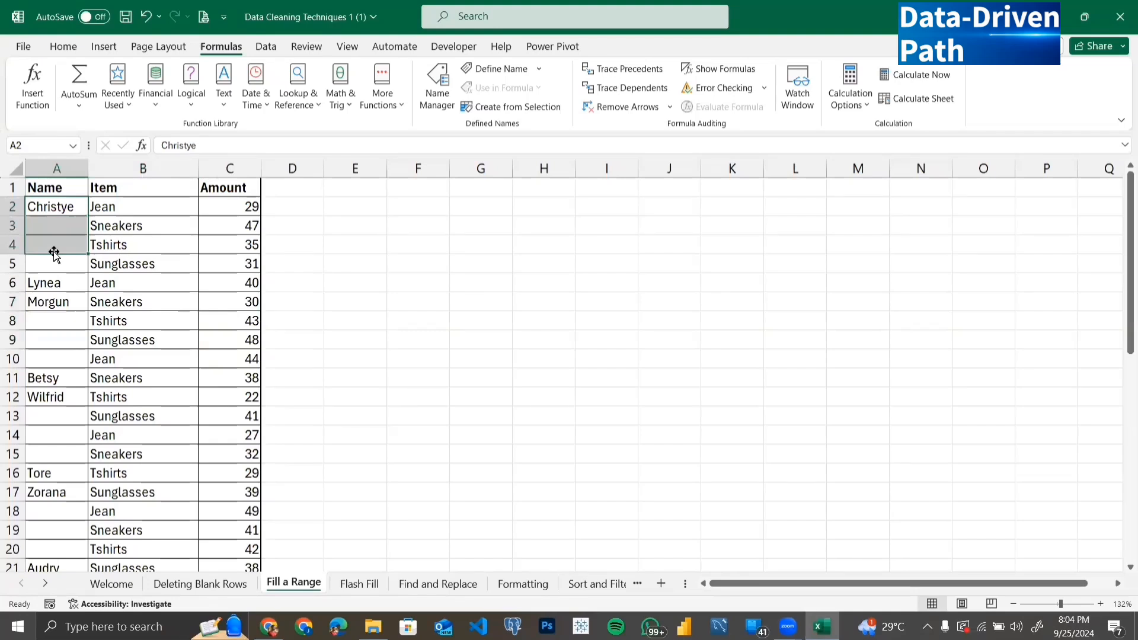
left_click(54, 206)
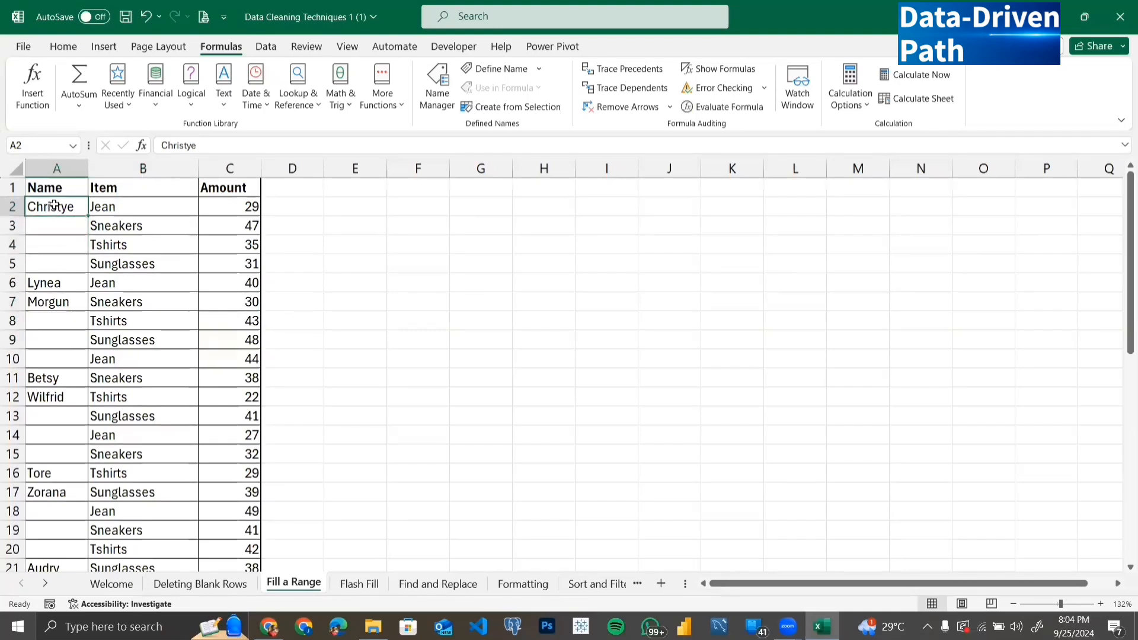
mouse_move(54, 206)
left_mouse_down()
mouse_move(55, 282)
mouse_move(65, 254)
left_mouse_up()
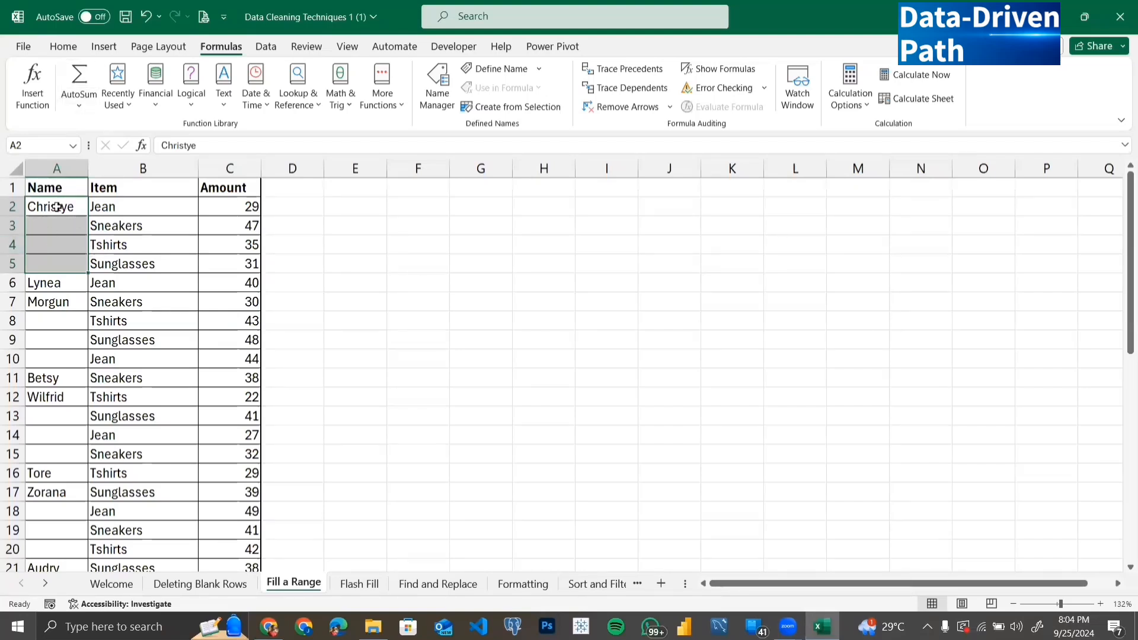
left_click_drag(61, 205, 67, 269)
left_click(63, 47)
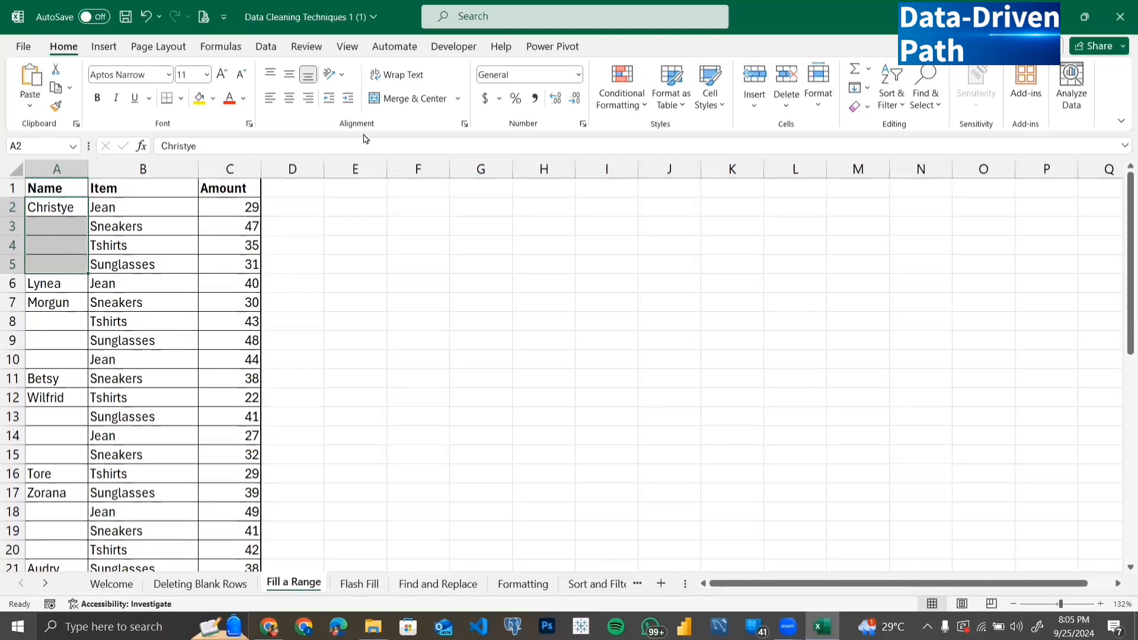
left_click(412, 98)
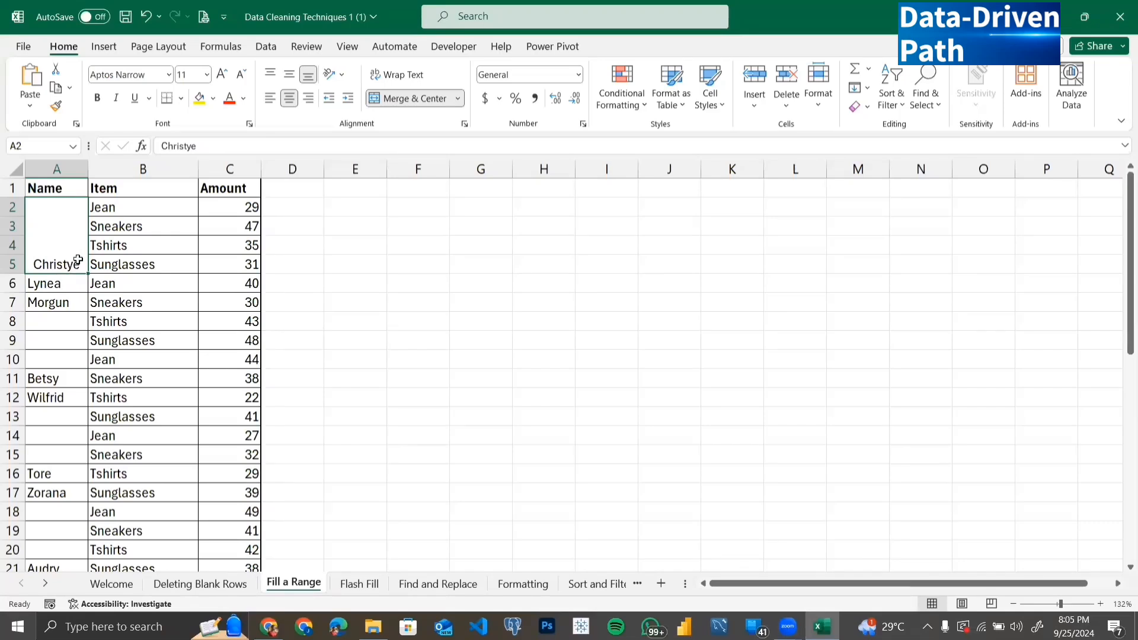
left_click(288, 76)
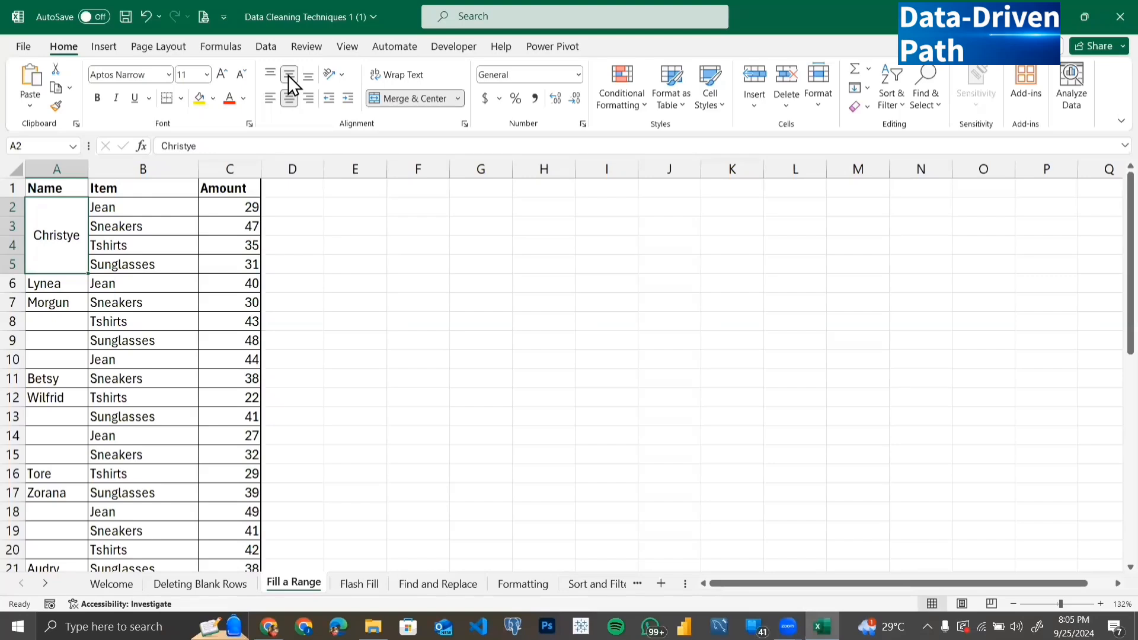
left_click(325, 220)
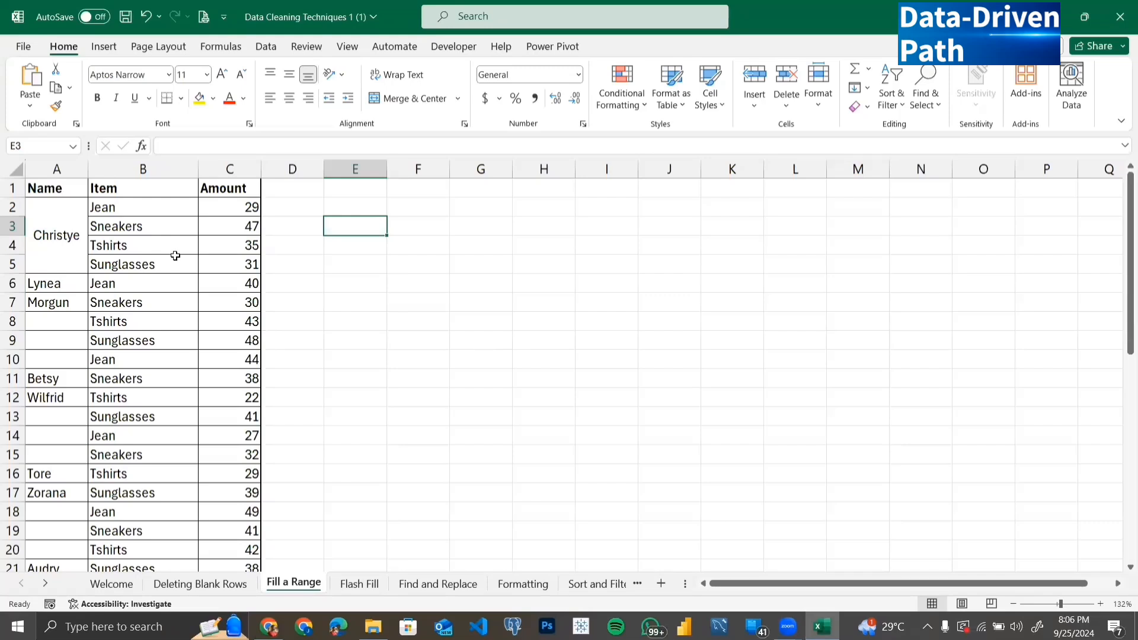
- Compare the merged name cell with its item rows and undo the merge and vertical alignment of A2:A5
left_click(52, 266)
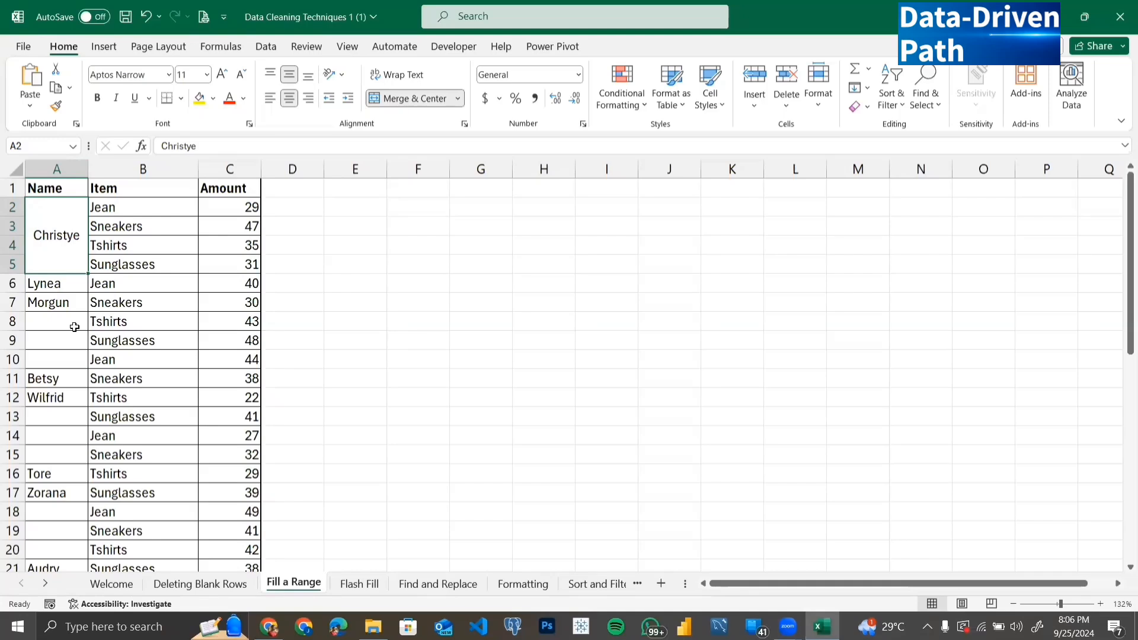
key("Down")
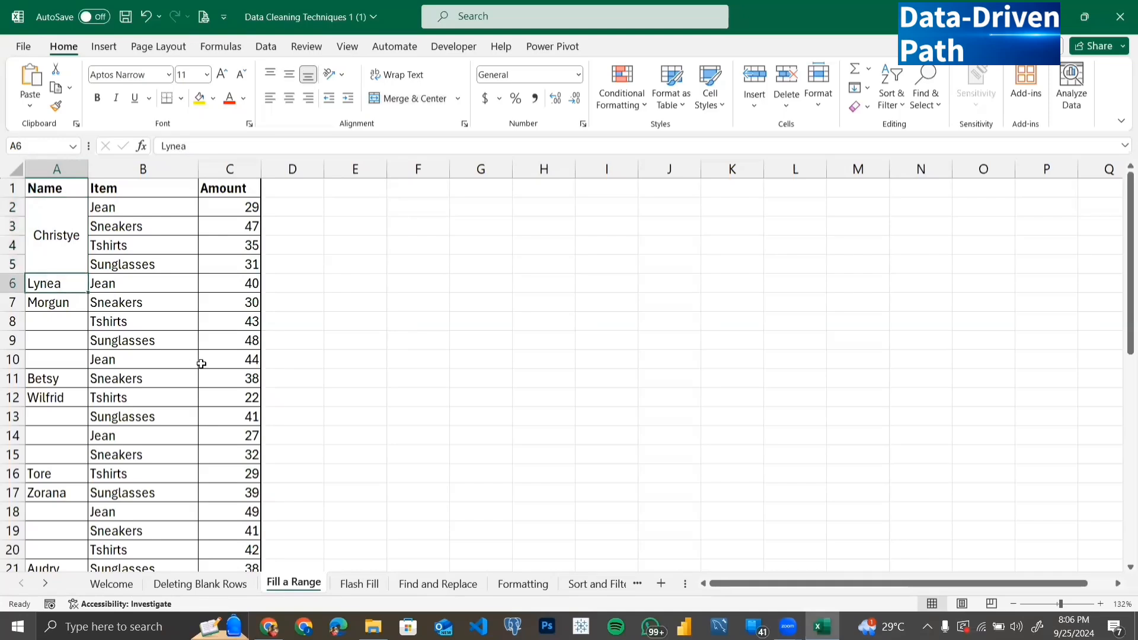
key("Up")
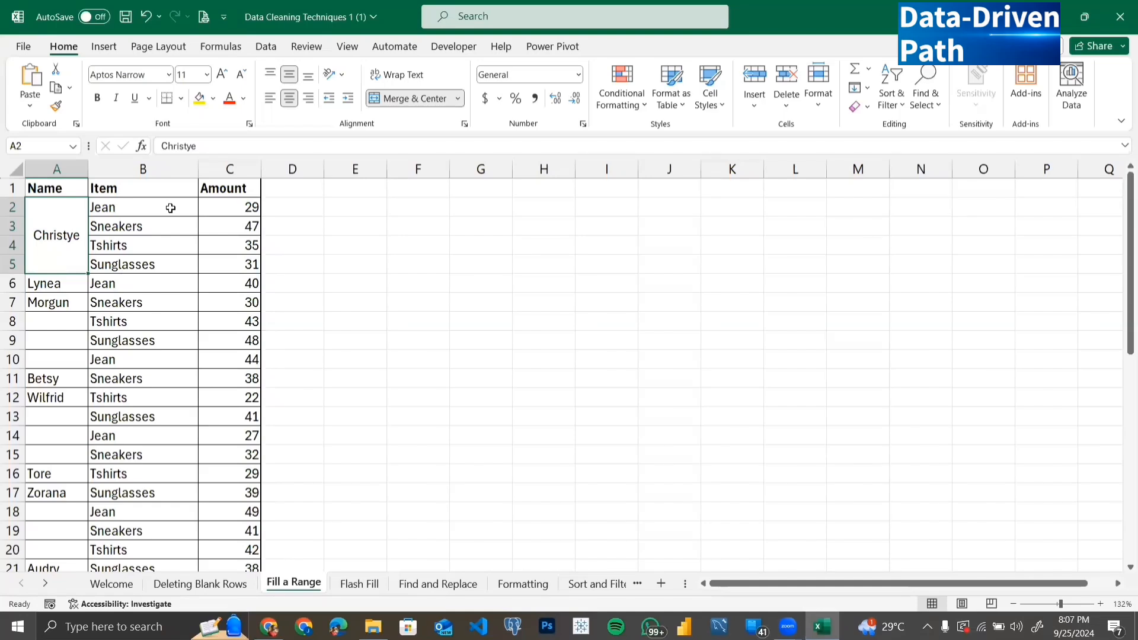
left_click(232, 212)
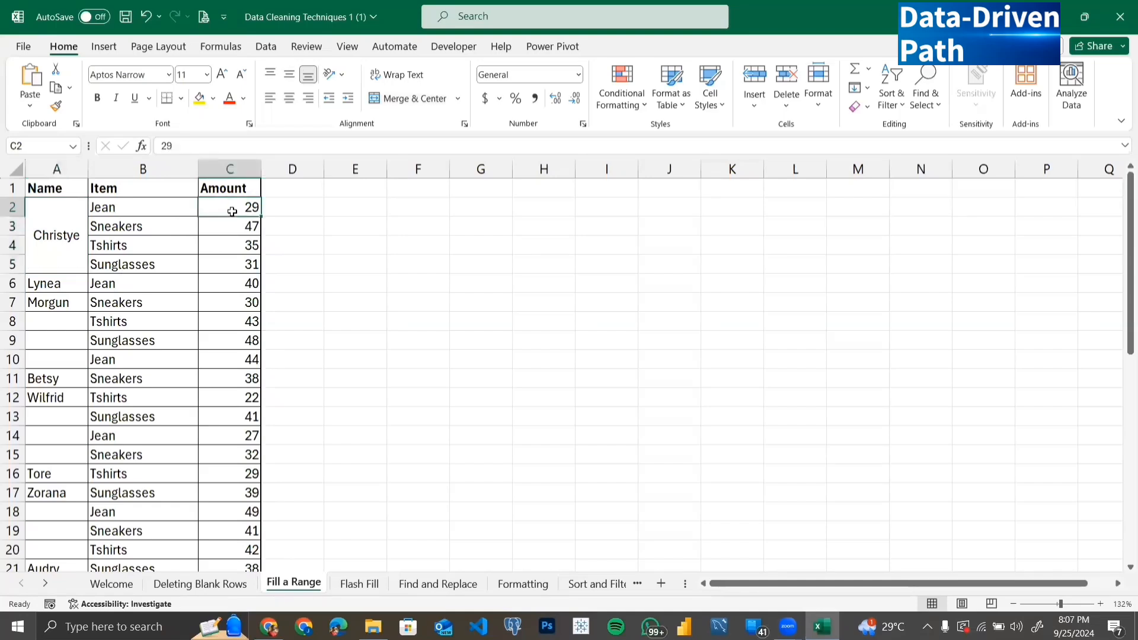
left_click(115, 228)
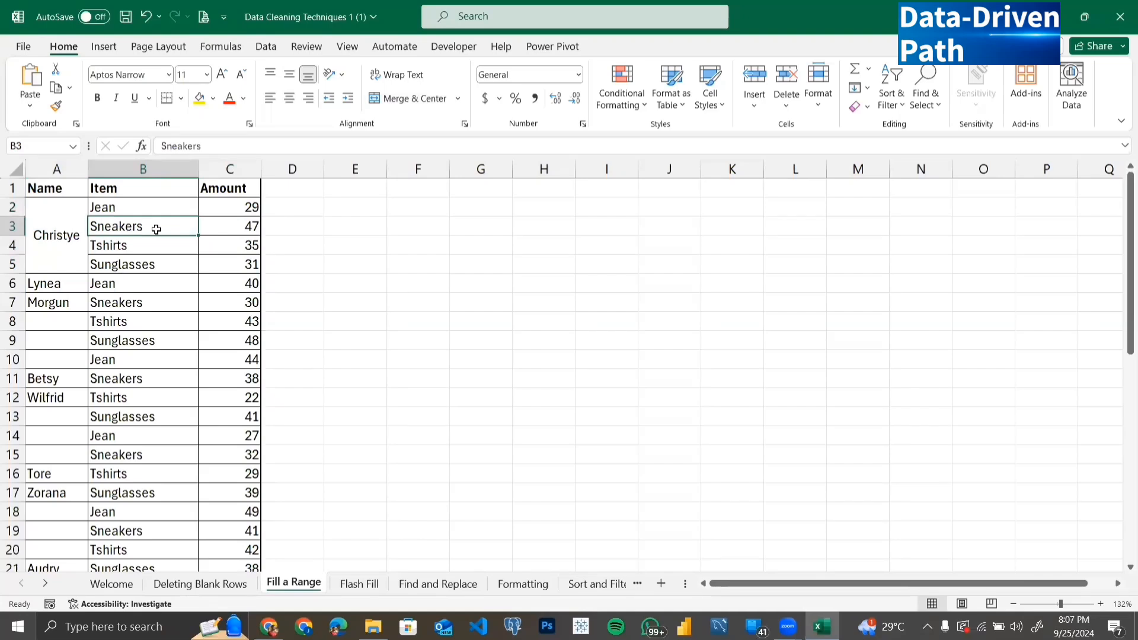
left_click(45, 222)
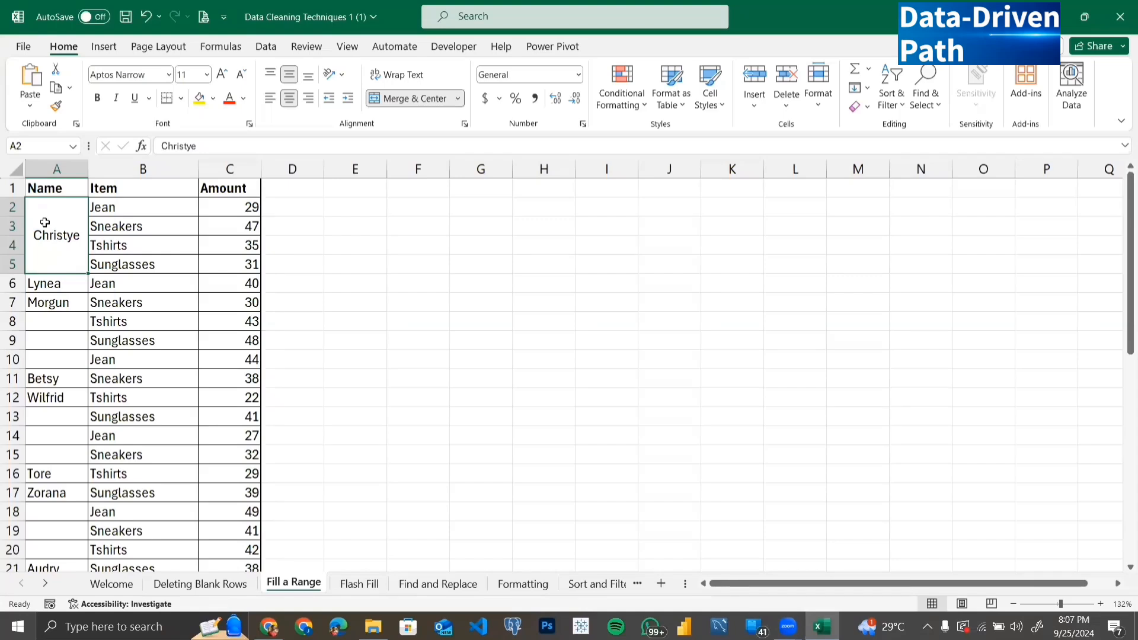
key("ctrl+z")
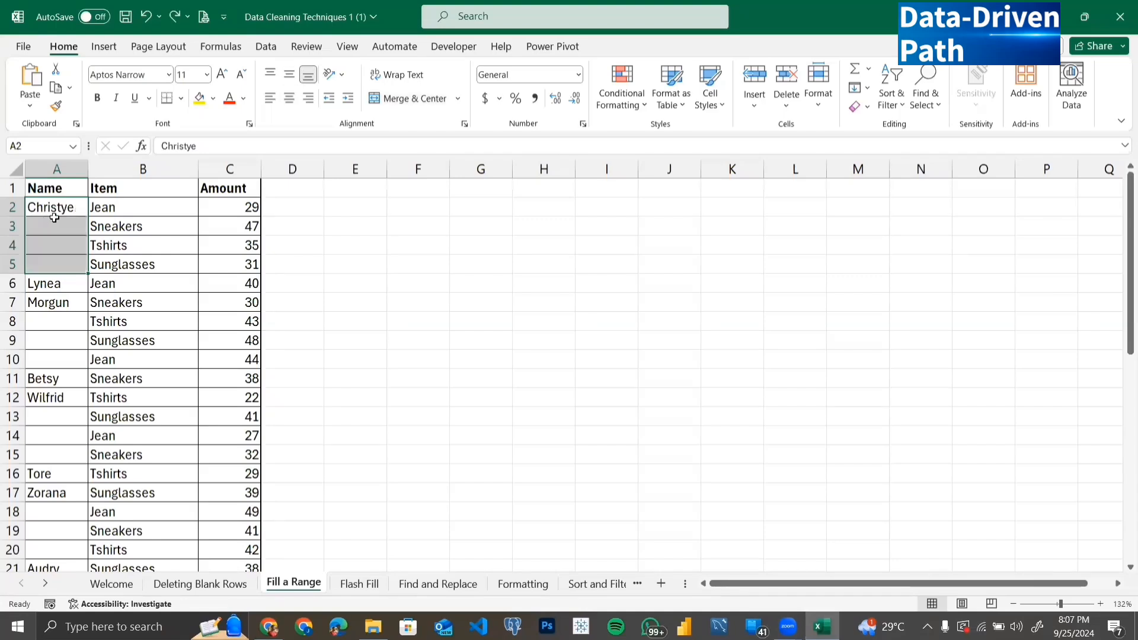
- Examine the blank cells under the names in column A, in rows 3 to 5, 8 to 10 and 13 to 15
left_click(50, 225)
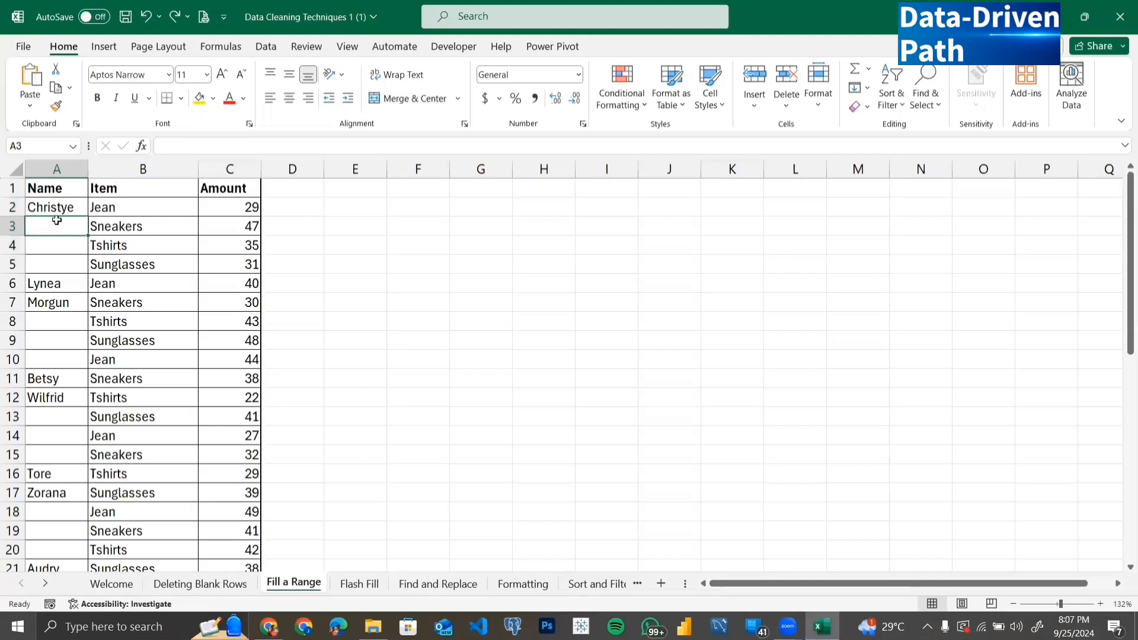
left_click_drag(52, 224, 53, 267)
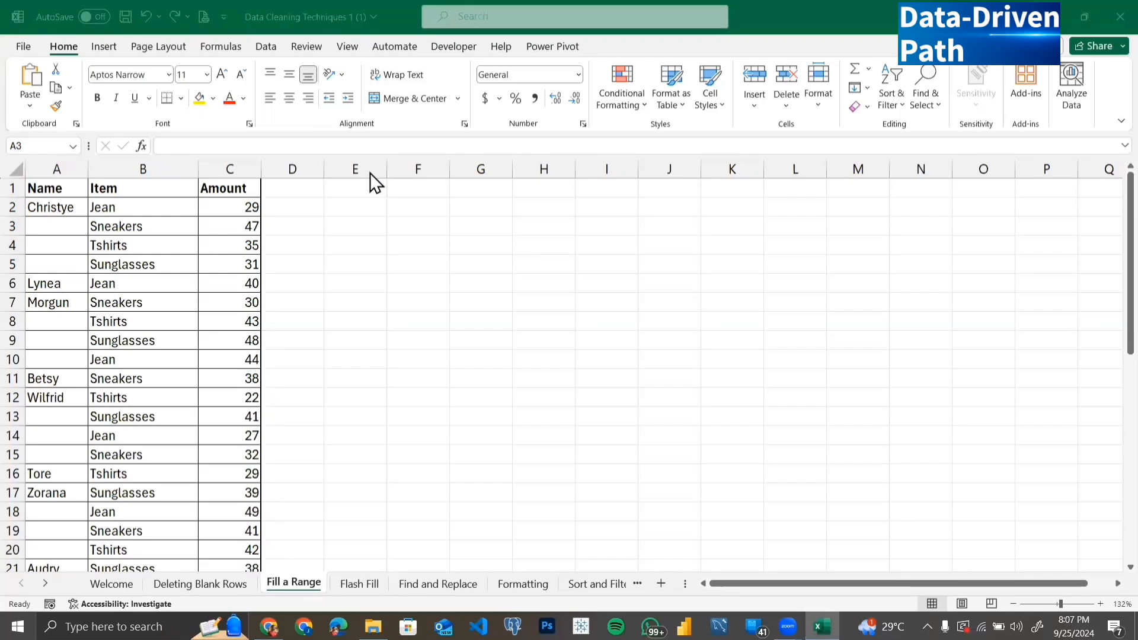
left_click(50, 205)
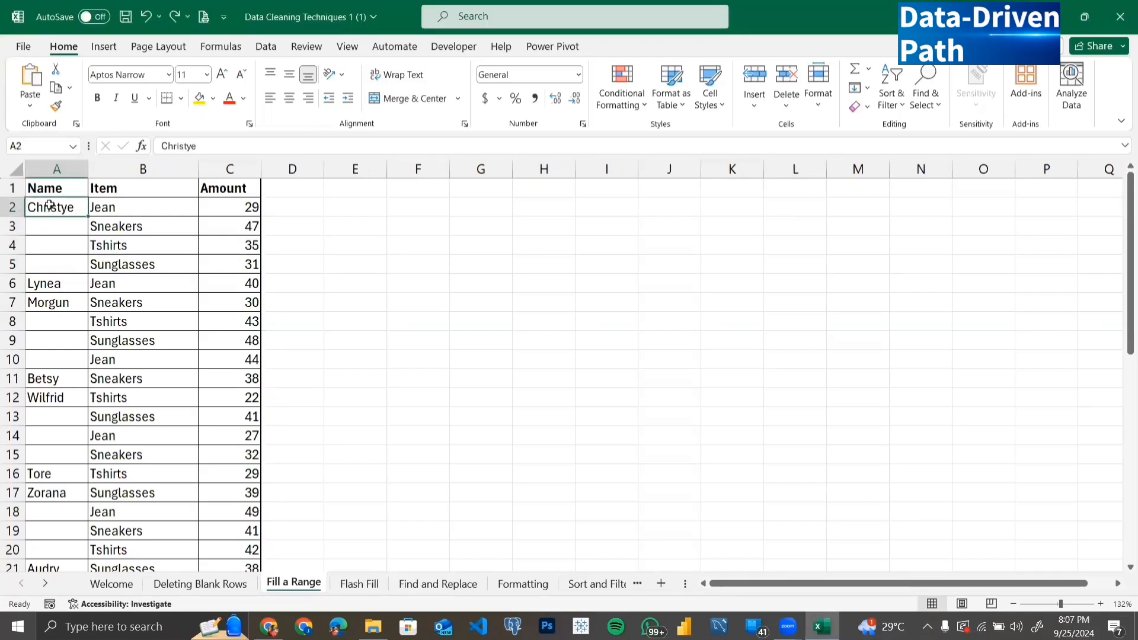
left_click_drag(50, 225, 48, 262)
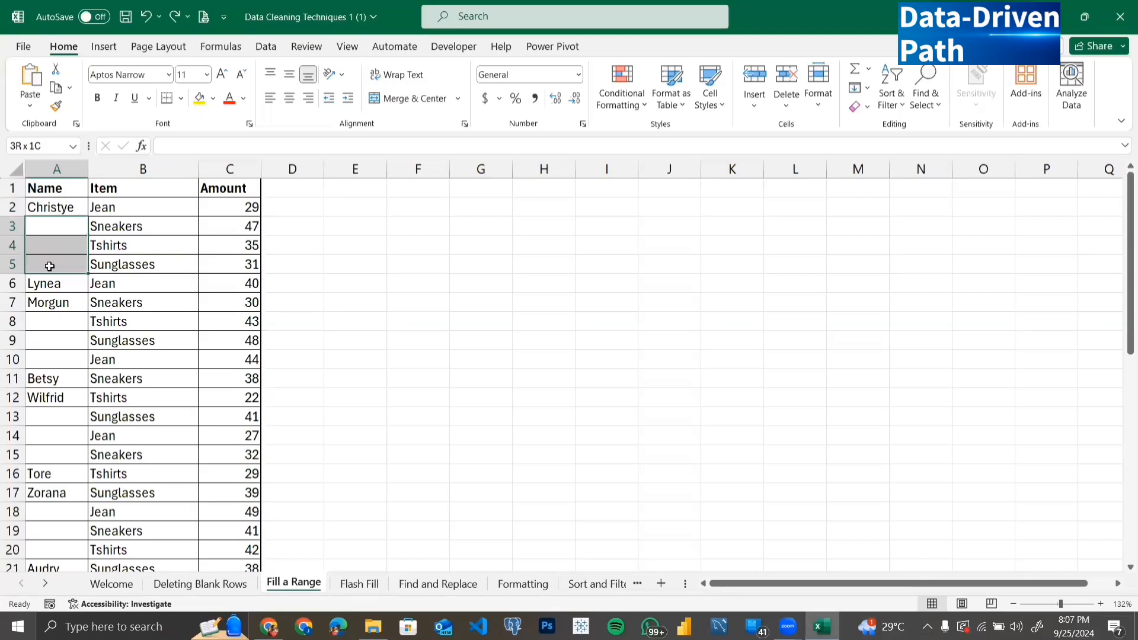
left_click(35, 223)
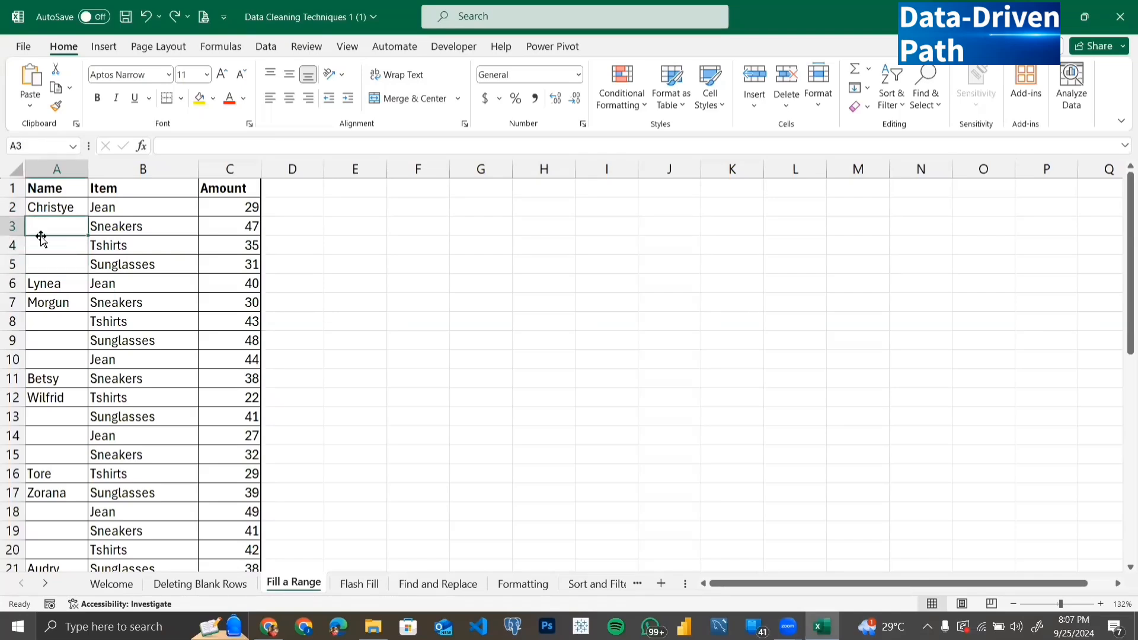
left_click(40, 243)
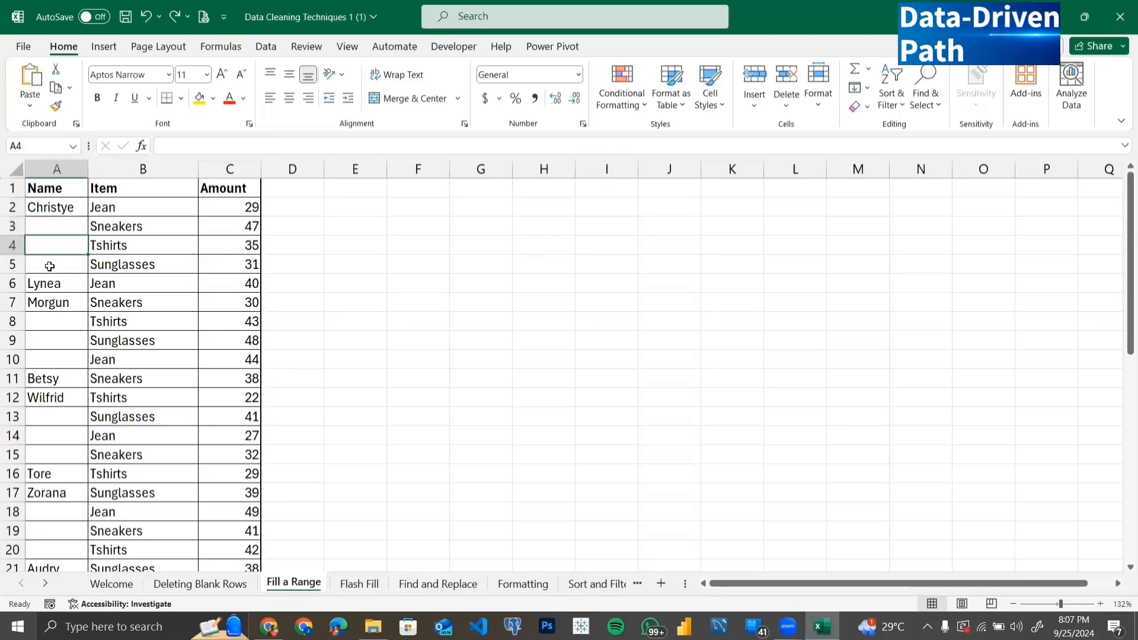
left_click(49, 266)
left_click(54, 322)
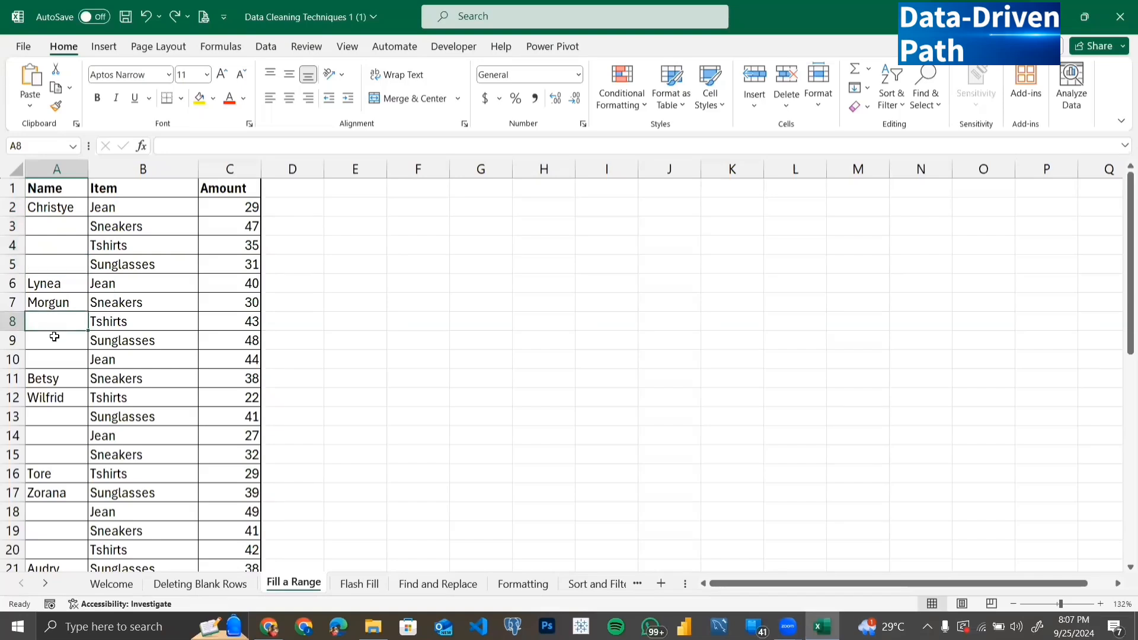
left_click(54, 336)
left_click(50, 358)
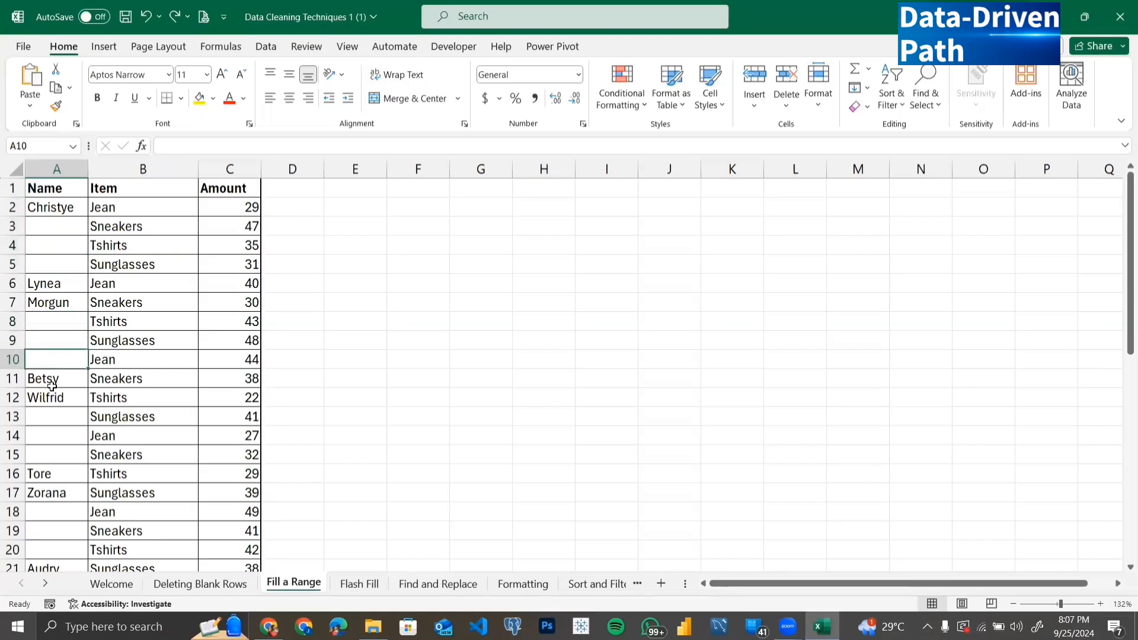
left_click(49, 418)
left_click(50, 434)
left_click(49, 450)
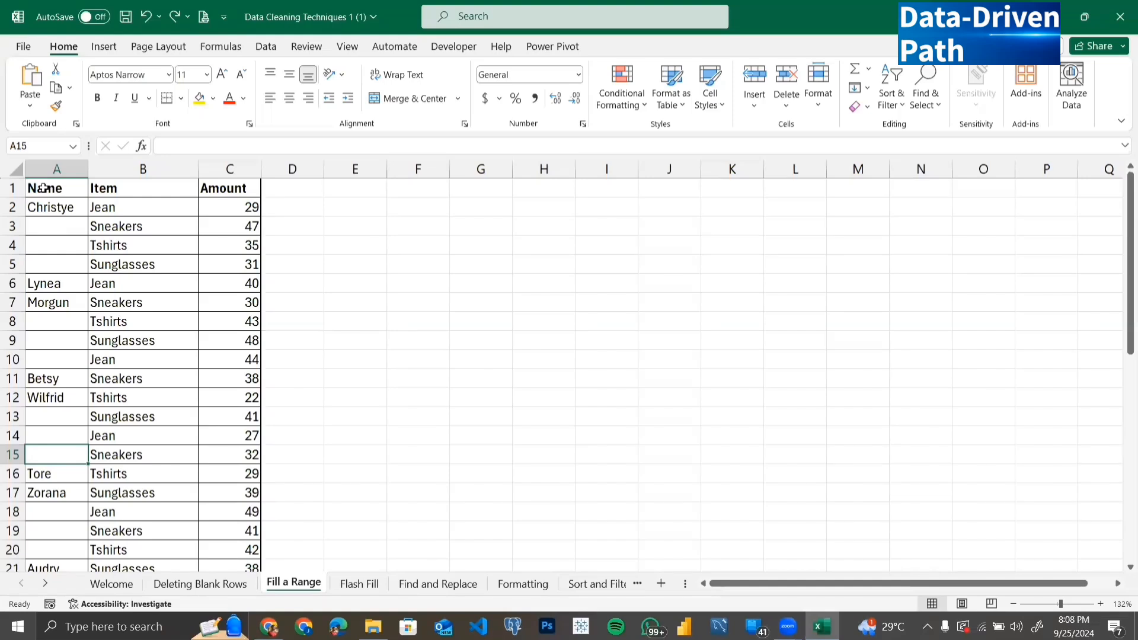
- Review the extent of the Name column from A1 to A44 and the empty rows below the data
left_click_drag(42, 188, 71, 523)
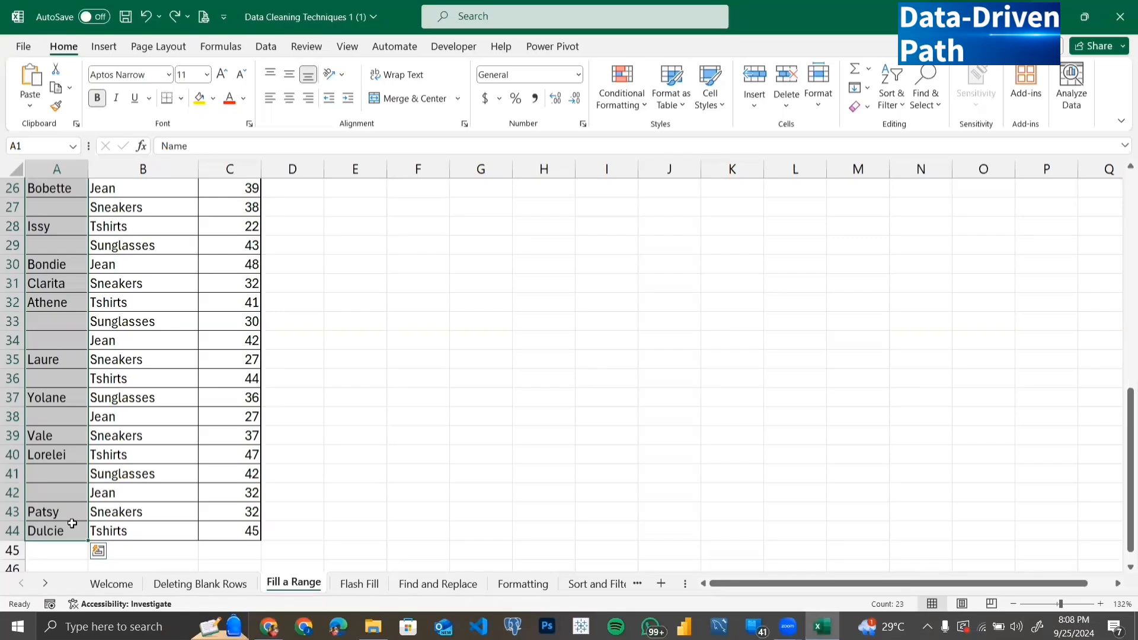
left_click(58, 161)
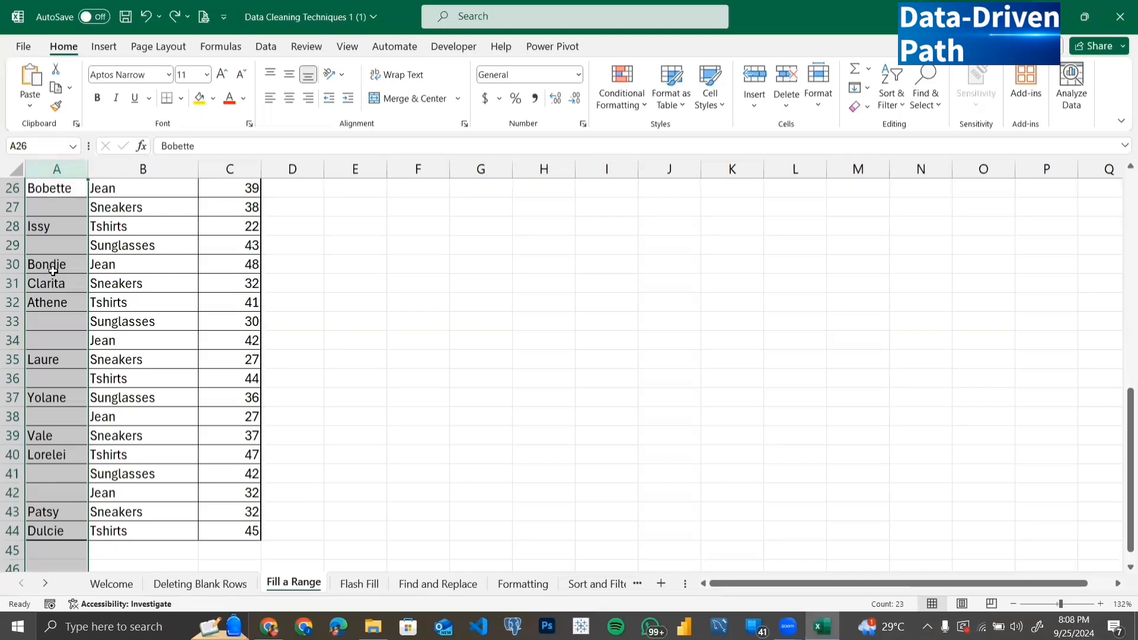
scroll(57, 382, "down", 4)
left_click(142, 298)
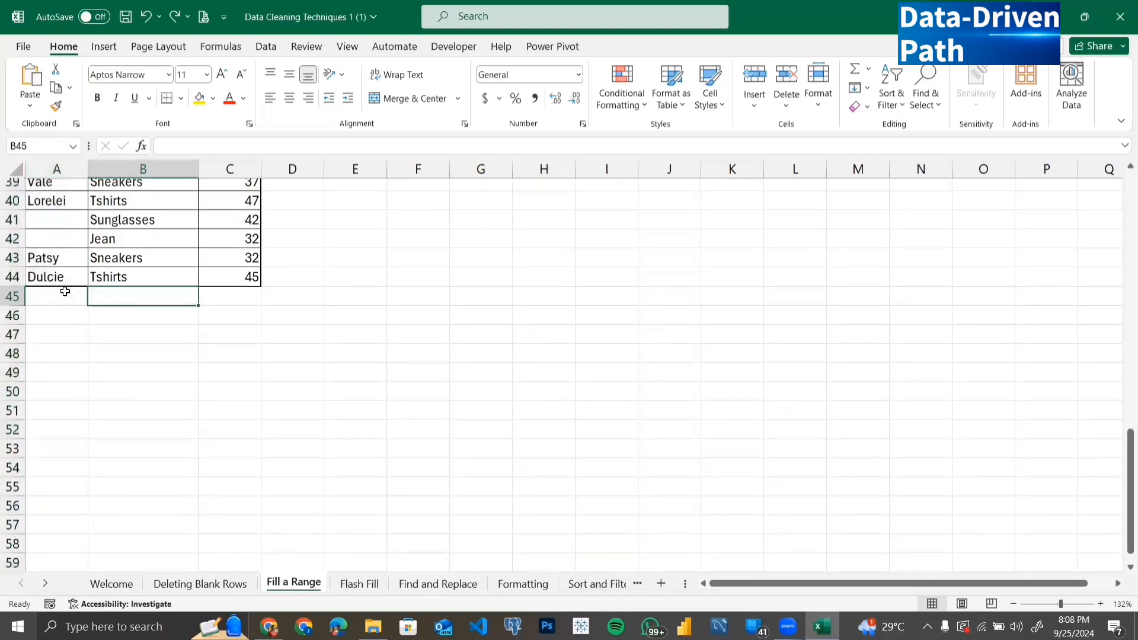
- Select only the blank cells within A2:A44 of the Name column using Go To Special with the Blanks option
left_click_drag(50, 280, 43, 200)
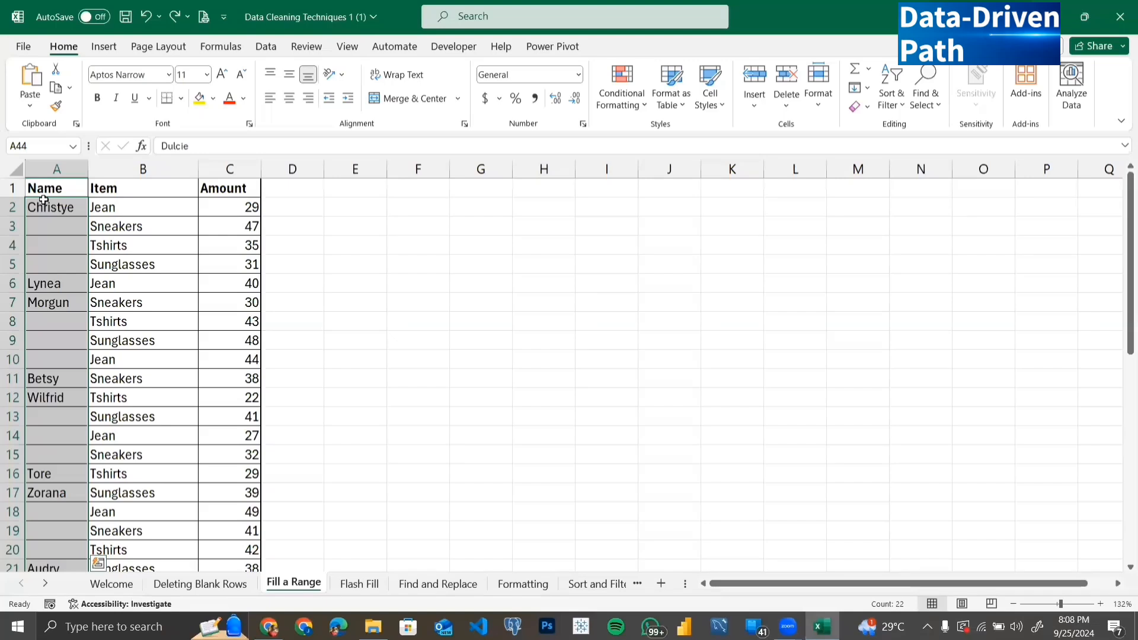
left_click(930, 110)
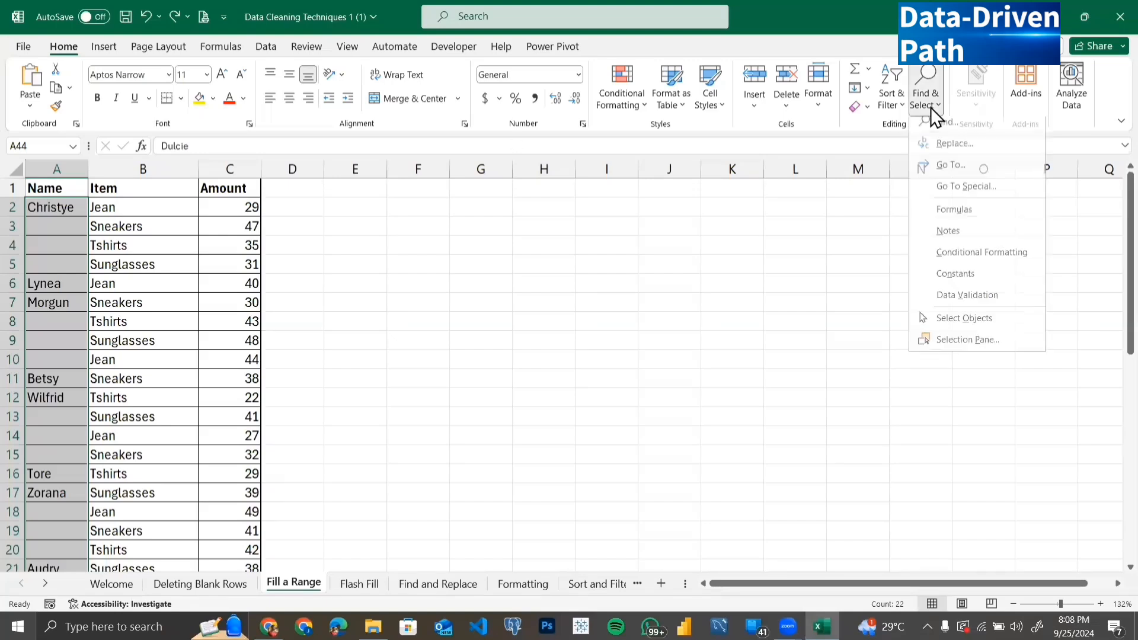
left_click(966, 197)
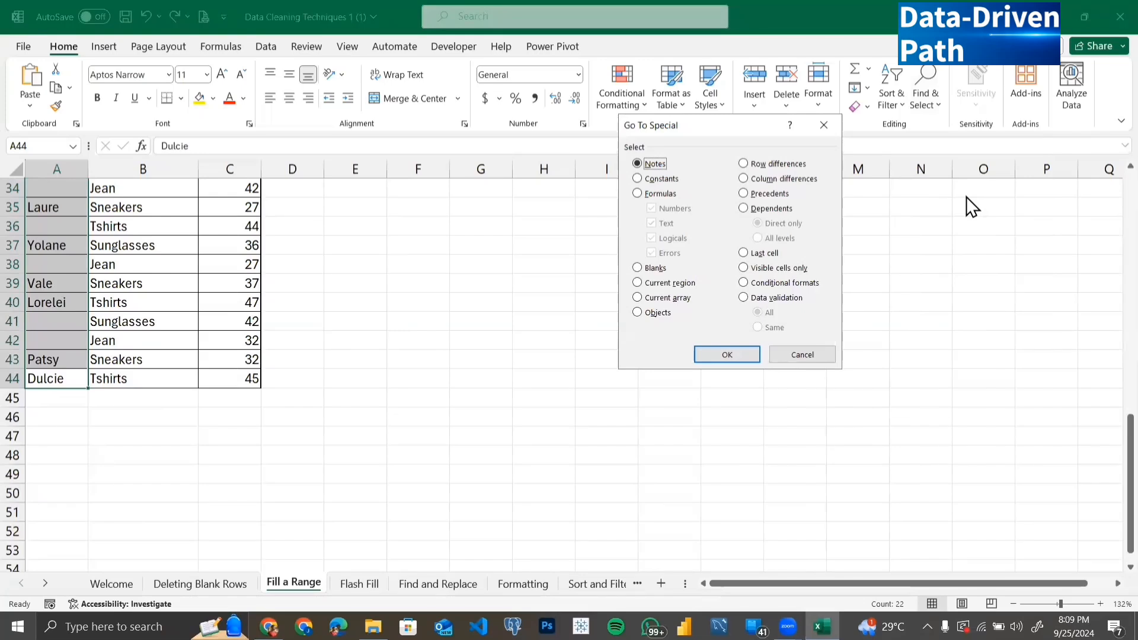
left_click(639, 269)
left_click(715, 361)
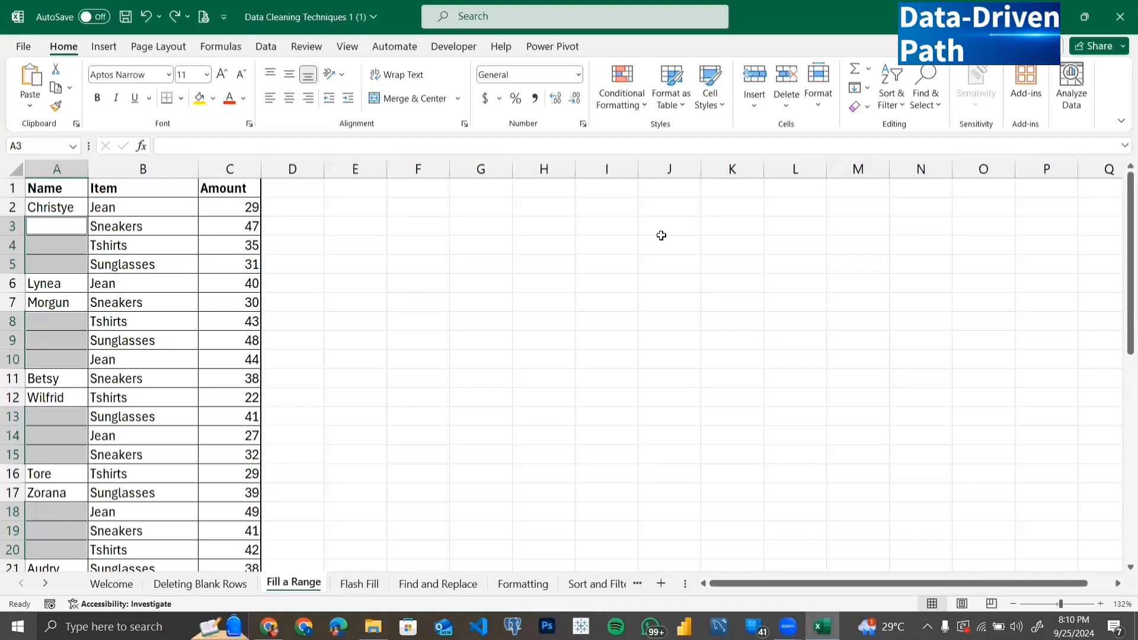
- Fill all the selected blank cells at once with a reference to the cell above, entering =A2 from A3
type("=")
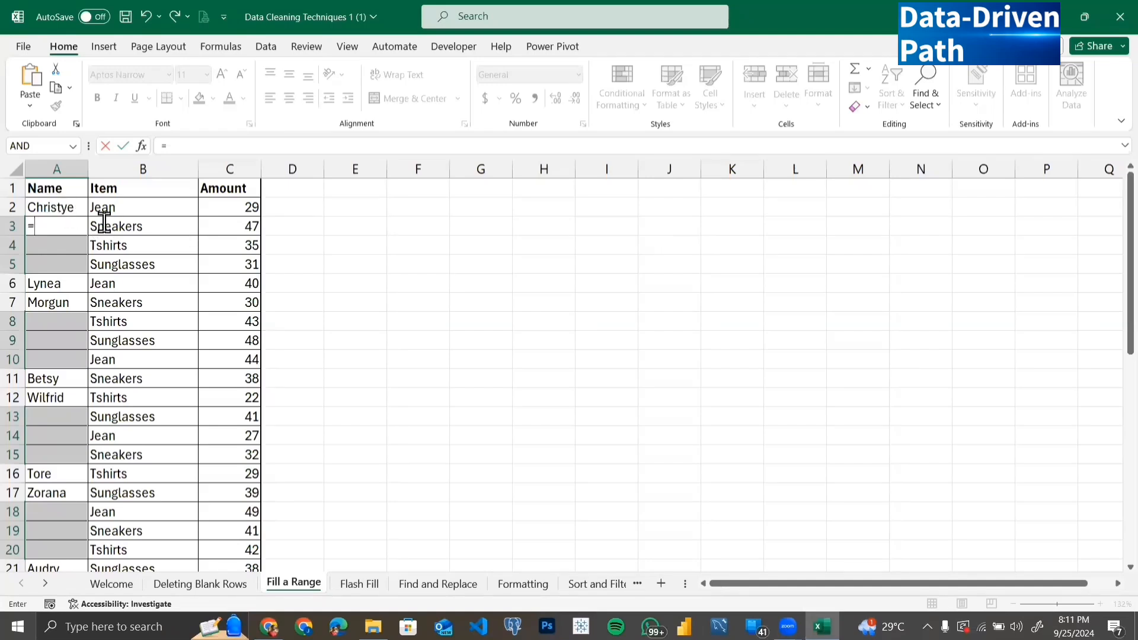
left_click(49, 207)
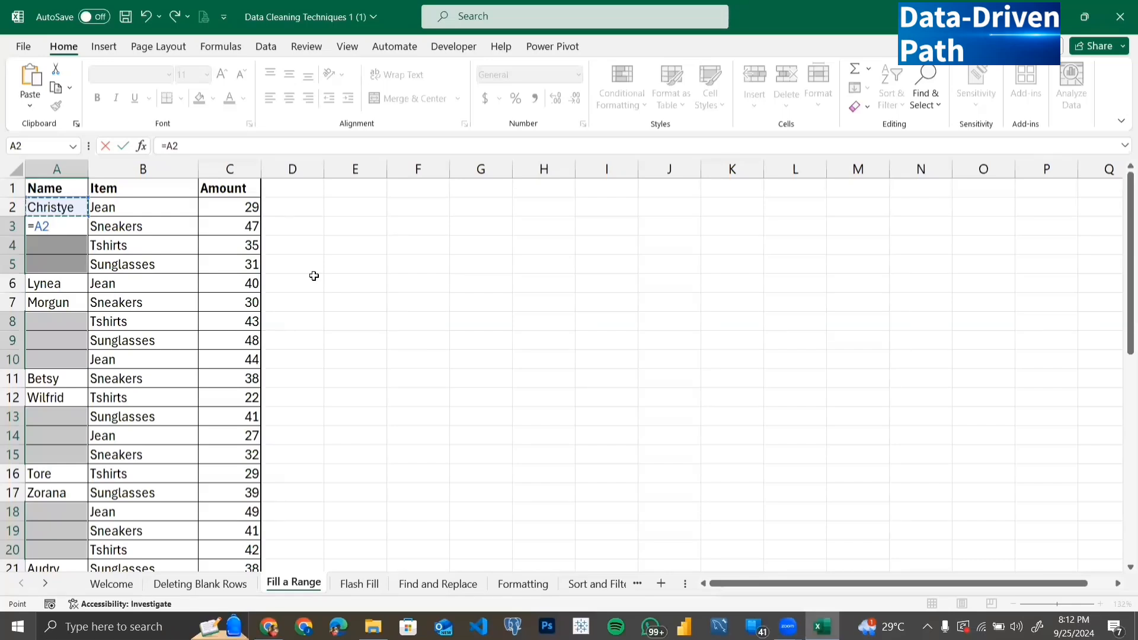
key("ctrl+Return")
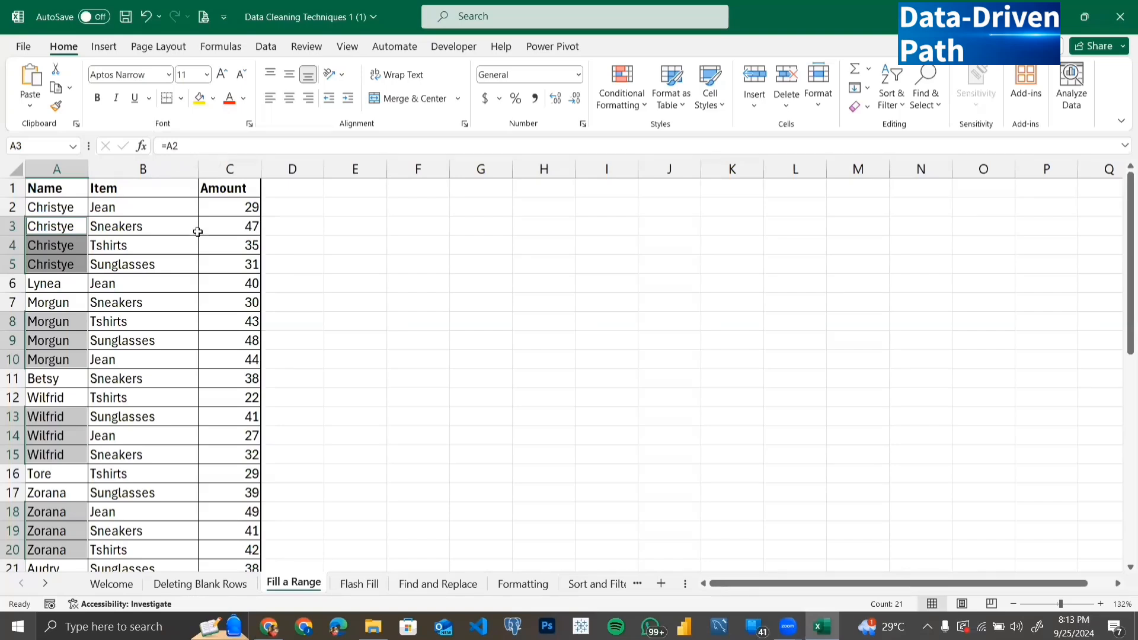
- Inspect the contents of Name cells A4 to A8 to tell the filled-in references from the original names
left_click(54, 245)
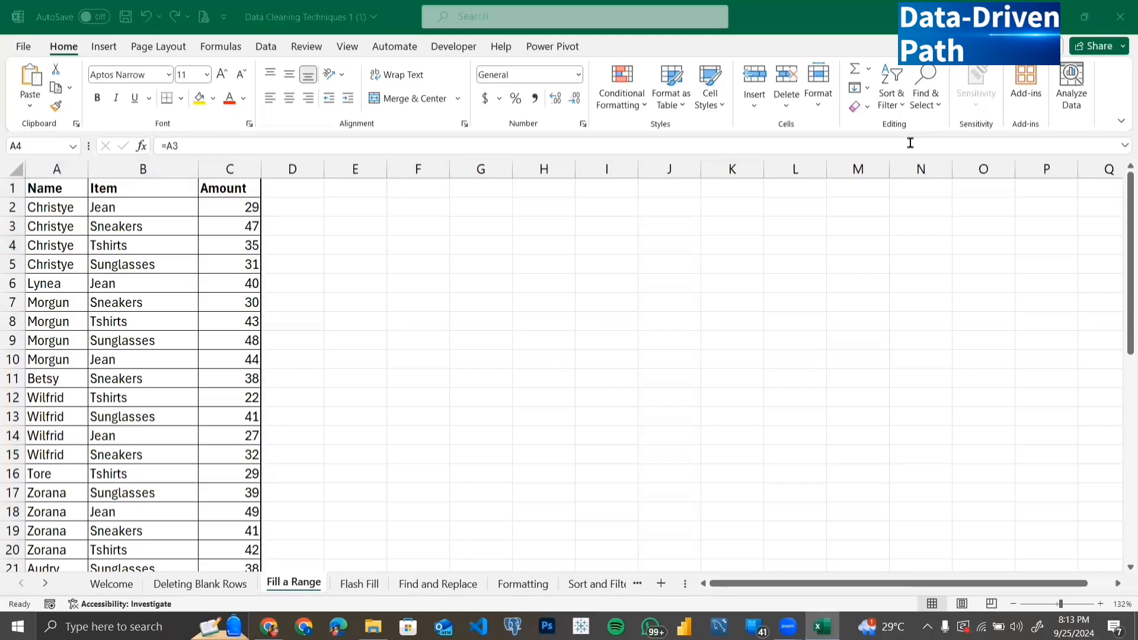
left_click(52, 270)
left_click(51, 264)
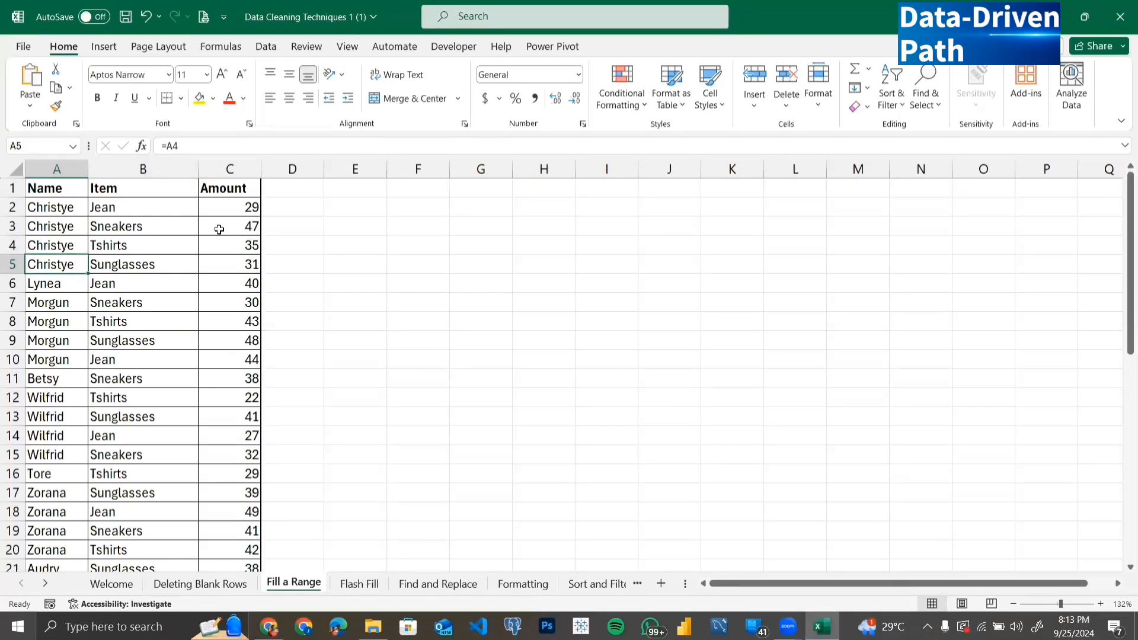
left_click(54, 285)
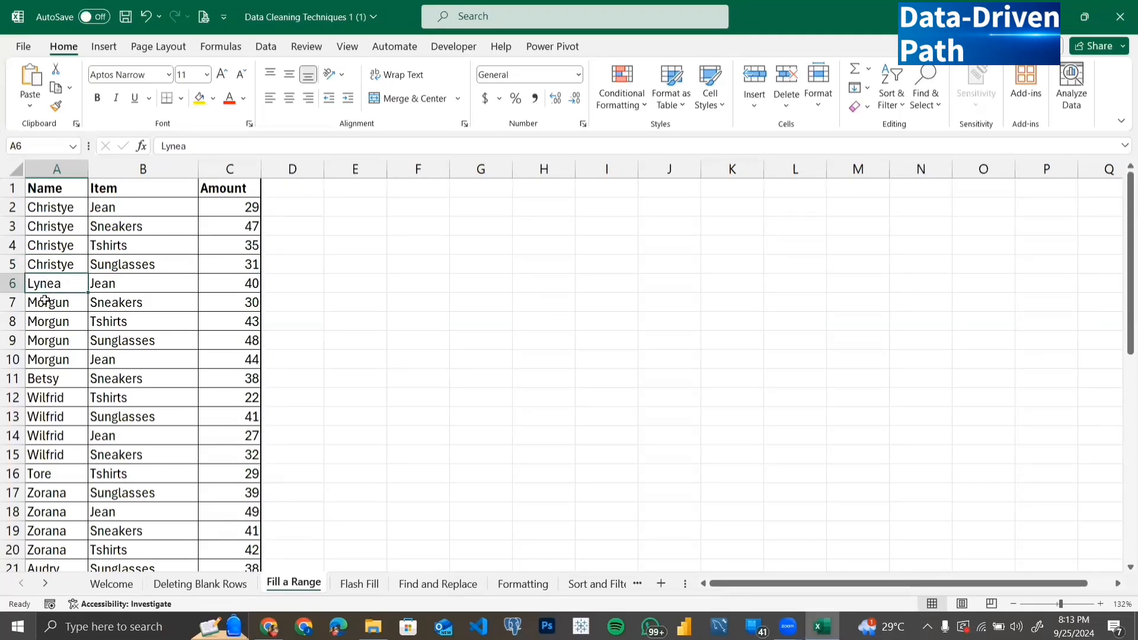
left_click(42, 302)
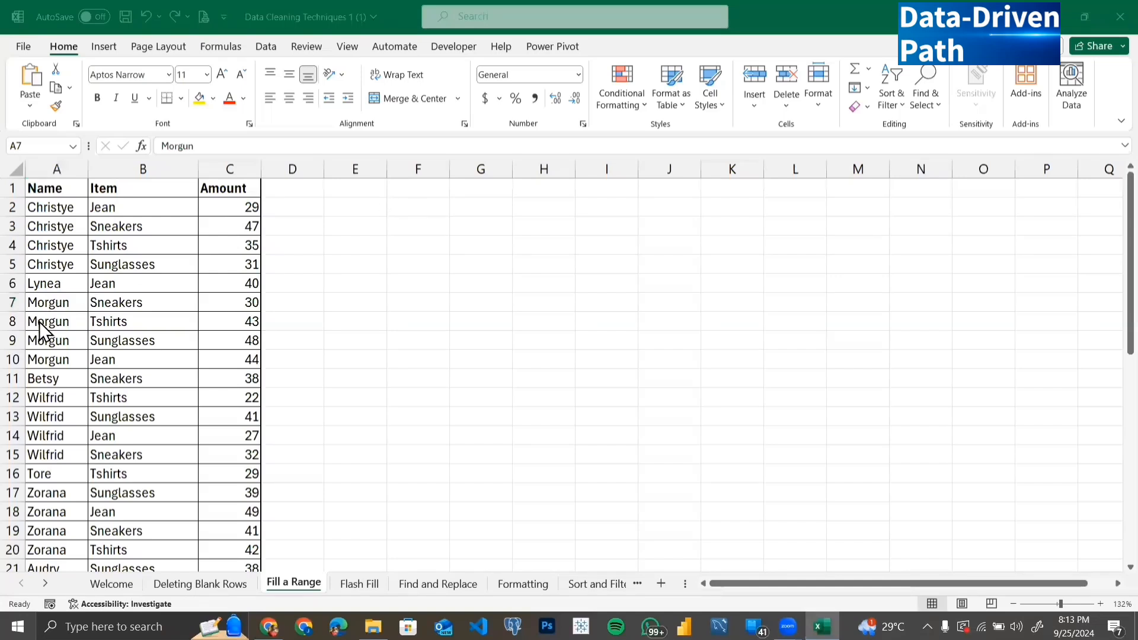
left_click(47, 322)
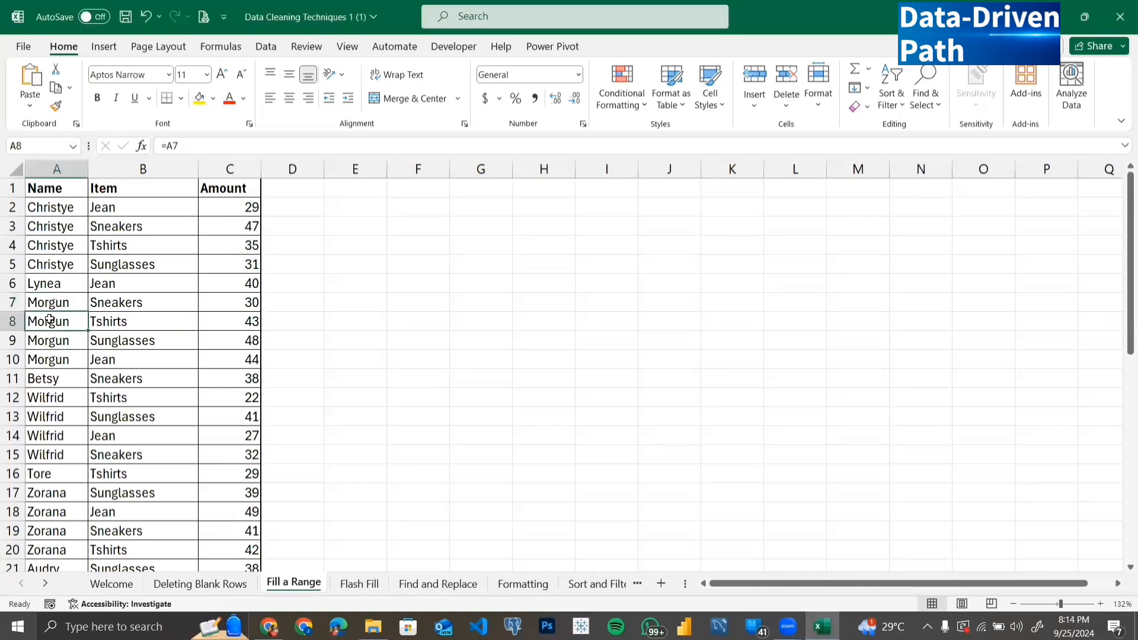